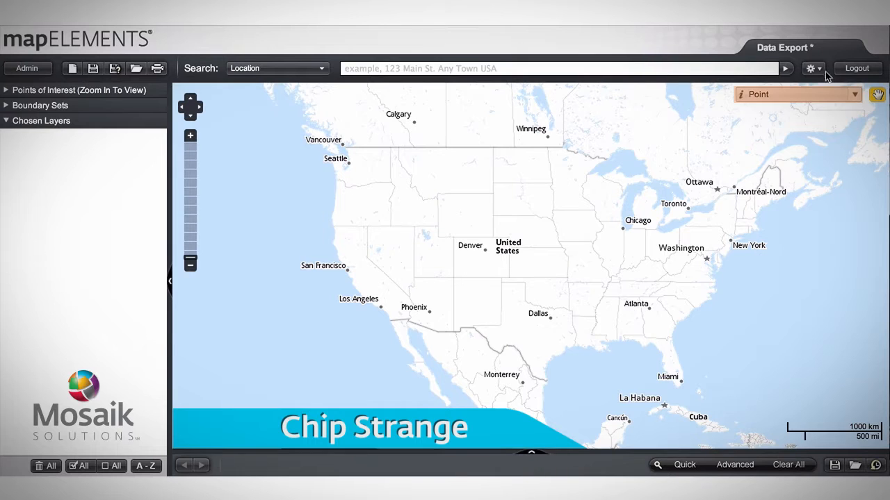
- Set the map inspection type to States - US and select Arizona on the map
click(820, 94)
scroll(806, 225, down, 1)
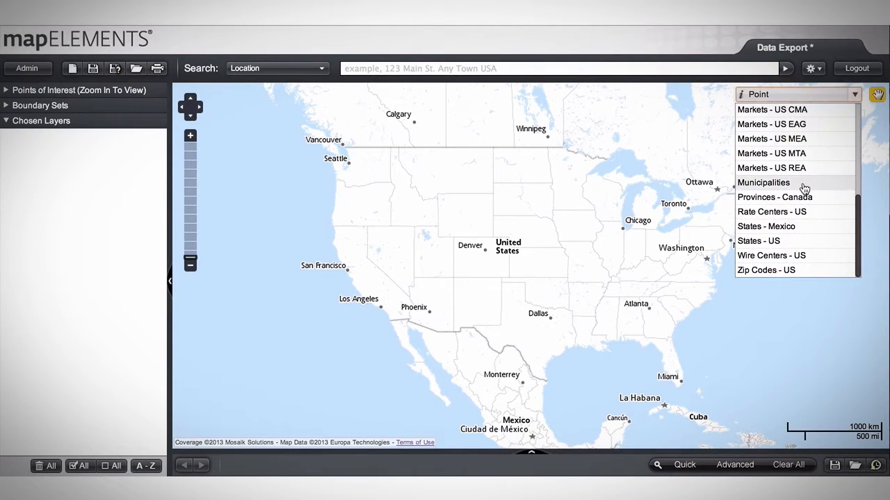
click(781, 242)
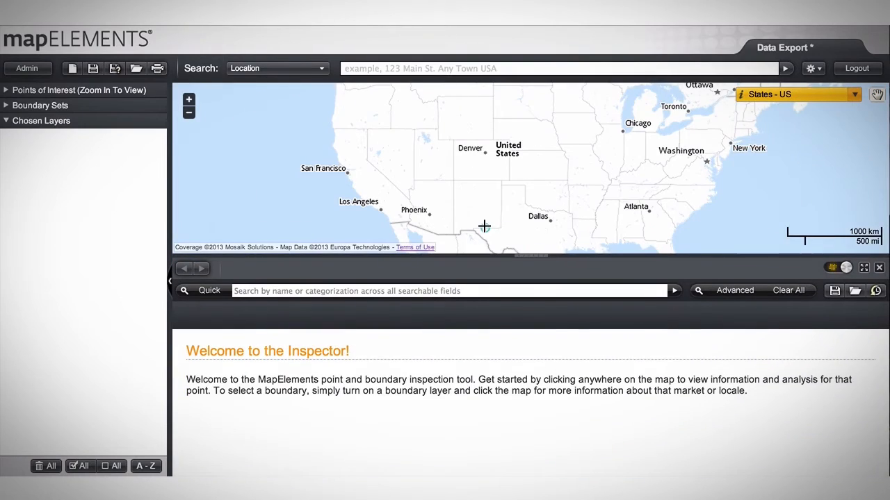
click(443, 200)
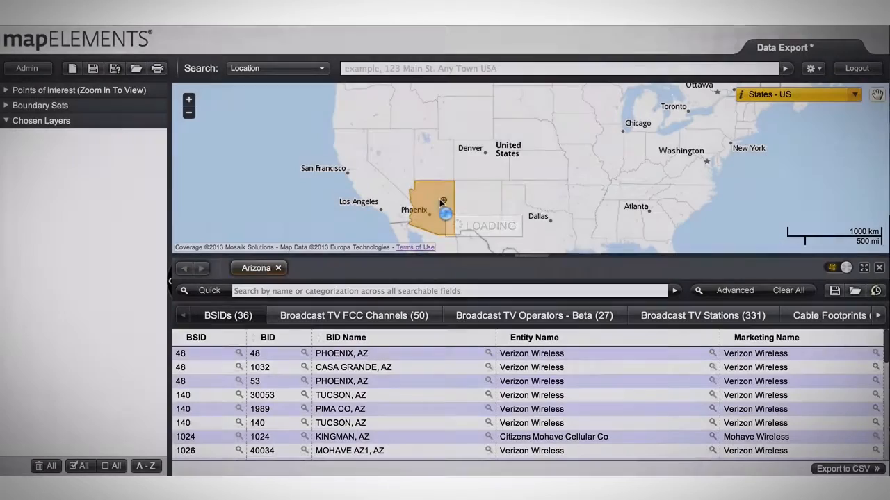
- Browse Arizona's data categories and open its Mobile Coverage listing
scroll(450, 326, down, 5)
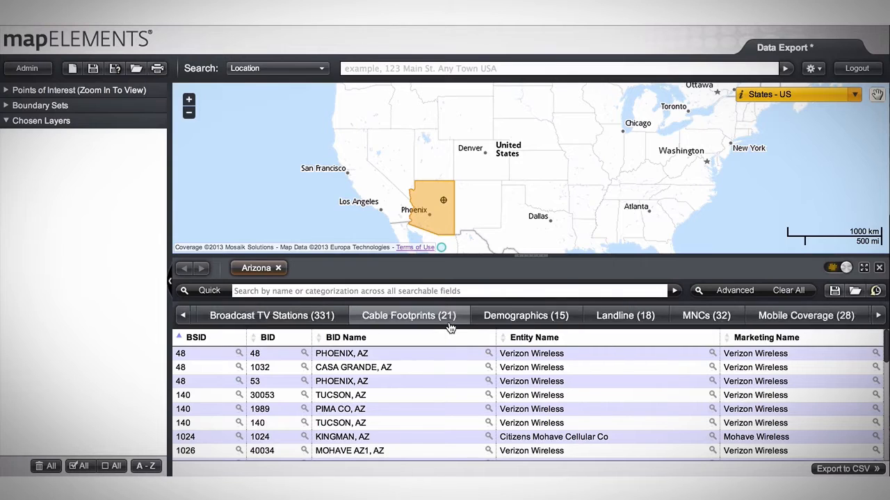
scroll(450, 326, up, 5)
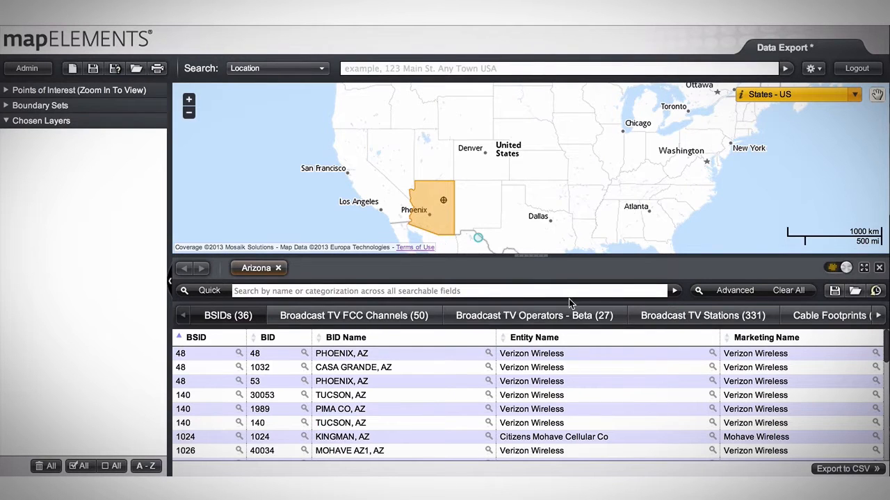
scroll(576, 325, down, 1)
scroll(577, 325, down, 2)
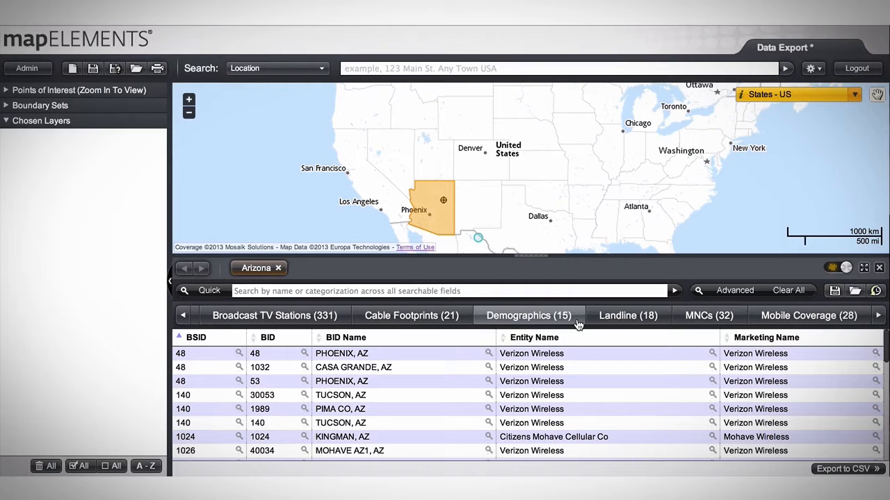
scroll(577, 325, down, 2)
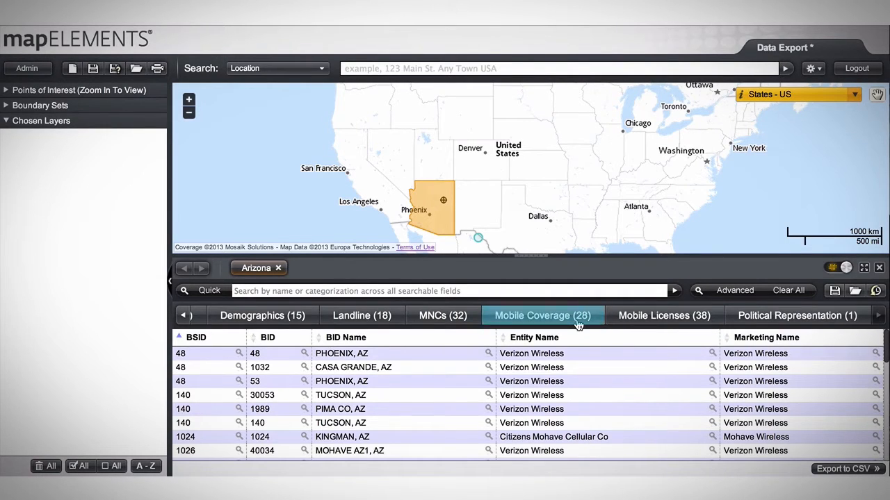
click(577, 325)
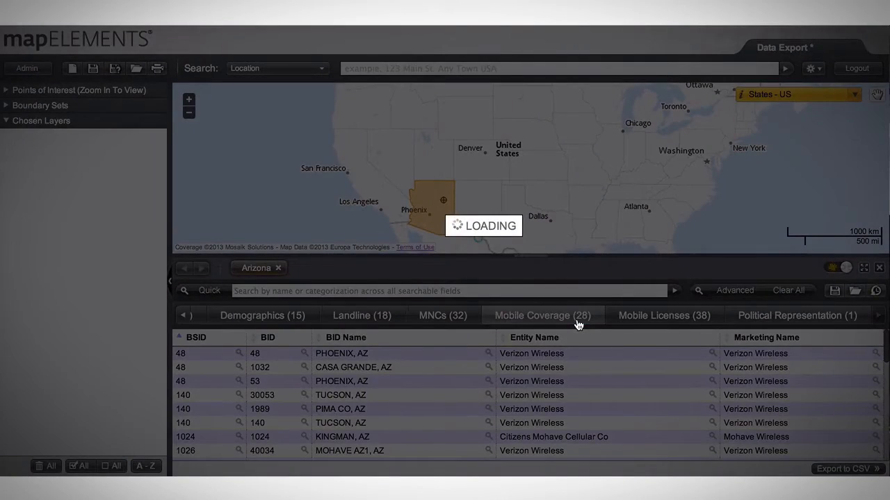
- Add the Sprint (Sprint PCS) CDMA / 1X / EVDO / EVDO_REV_A coverage from the Arizona list as a map layer
scroll(560, 362, down, 3)
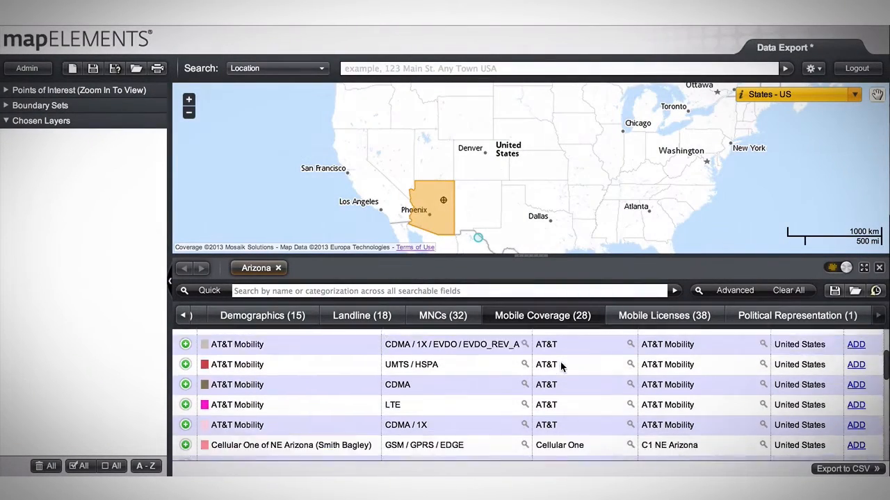
scroll(561, 364, down, 3)
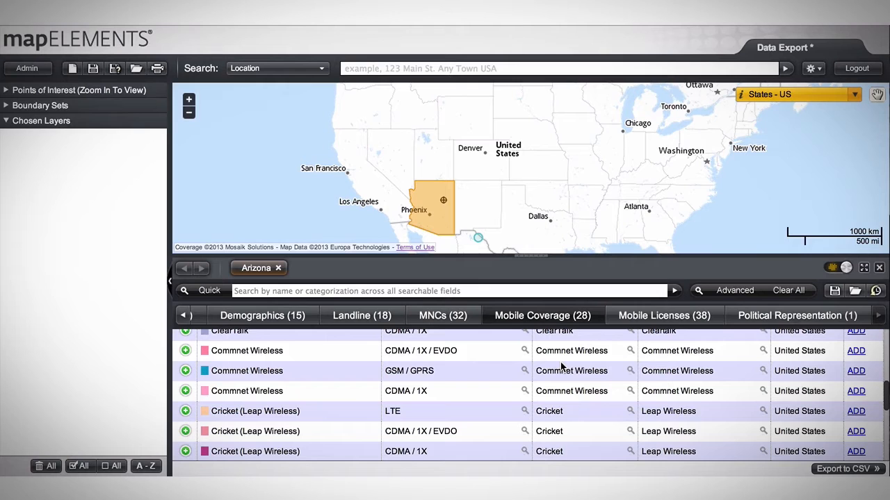
scroll(562, 367, down, 3)
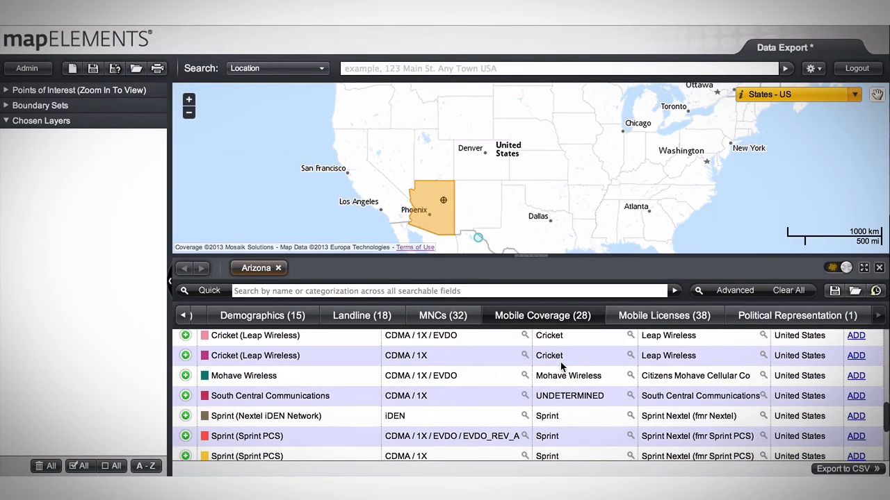
scroll(562, 367, down, 3)
scroll(561, 366, up, 2)
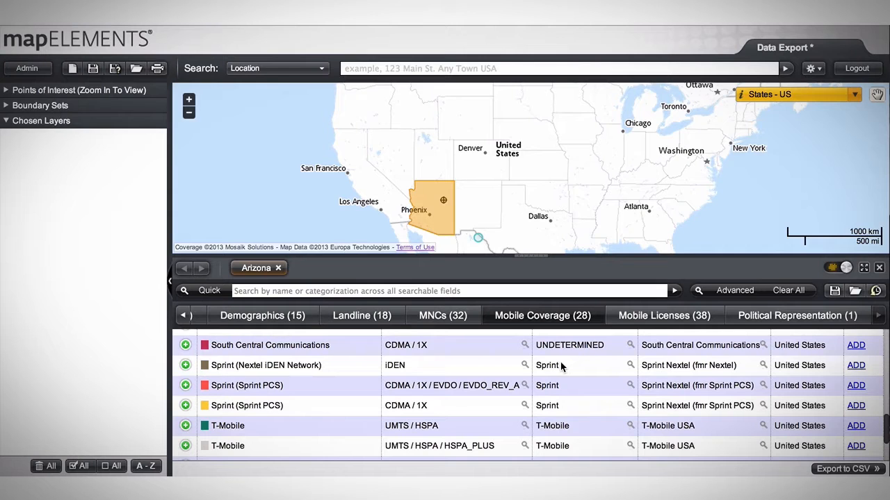
click(855, 385)
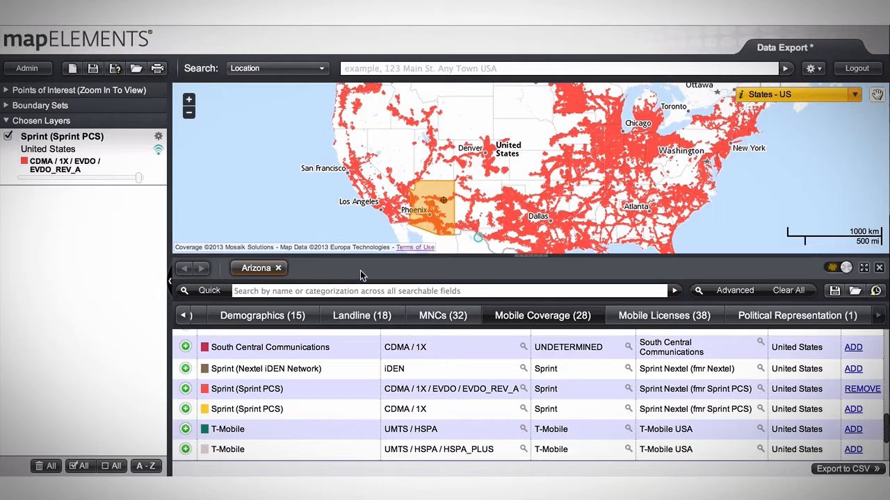
- Turn off the Arizona boundary highlight on the map and open the state's Mobile Licenses listing
click(549, 315)
click(830, 269)
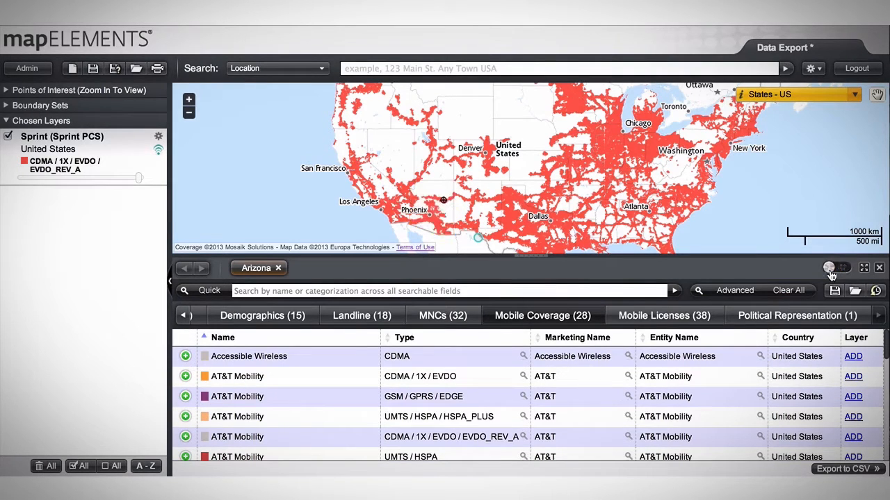
click(701, 314)
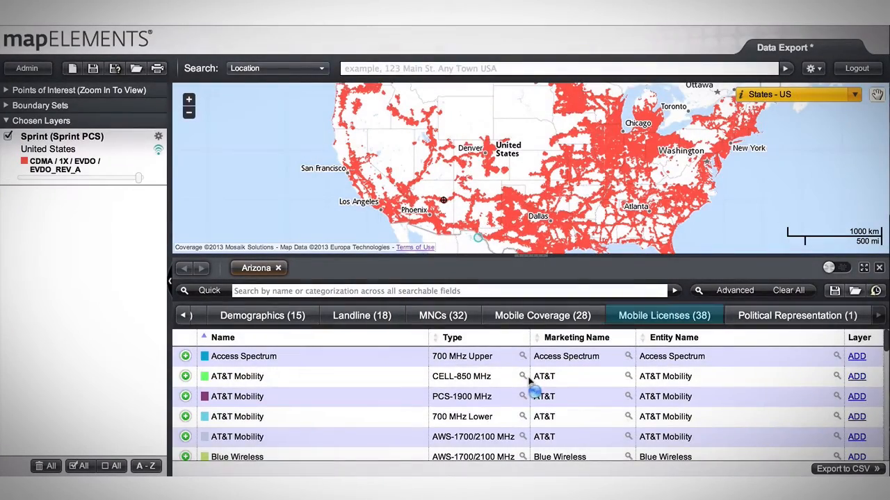
- Add the Sprint (Nextel iDEN Network) PCS-1900 MHz license as a map layer
scroll(533, 379, down, 2)
scroll(533, 380, down, 10)
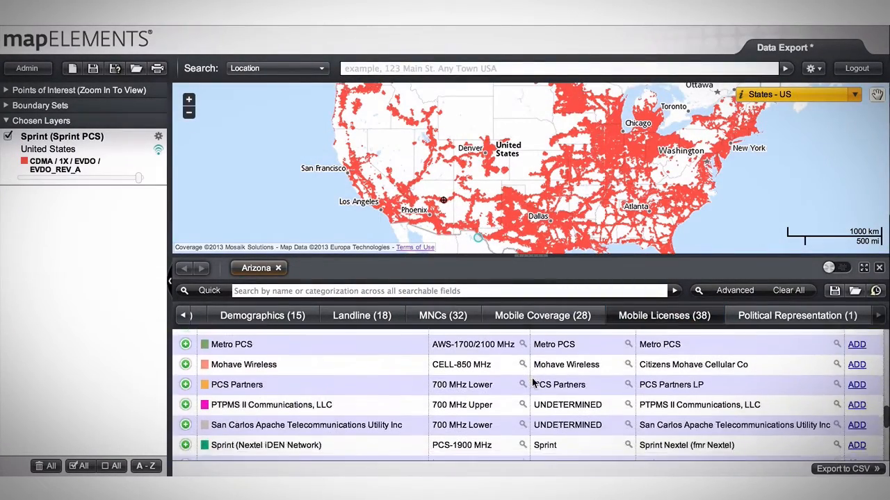
scroll(533, 383, down, 1)
scroll(534, 383, up, 2)
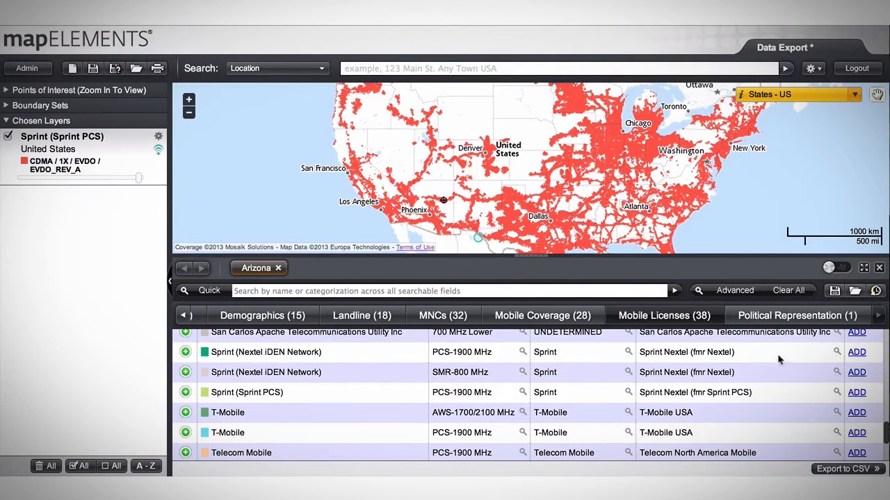
click(857, 352)
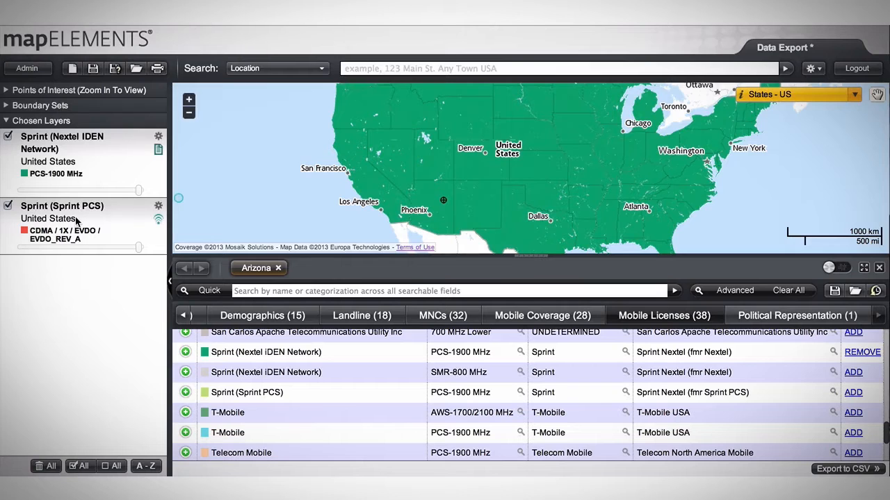
- Move the Sprint PCS coverage layer above the Nextel iDEN license layer and recolor it light yellow
drag(76, 220, 79, 199)
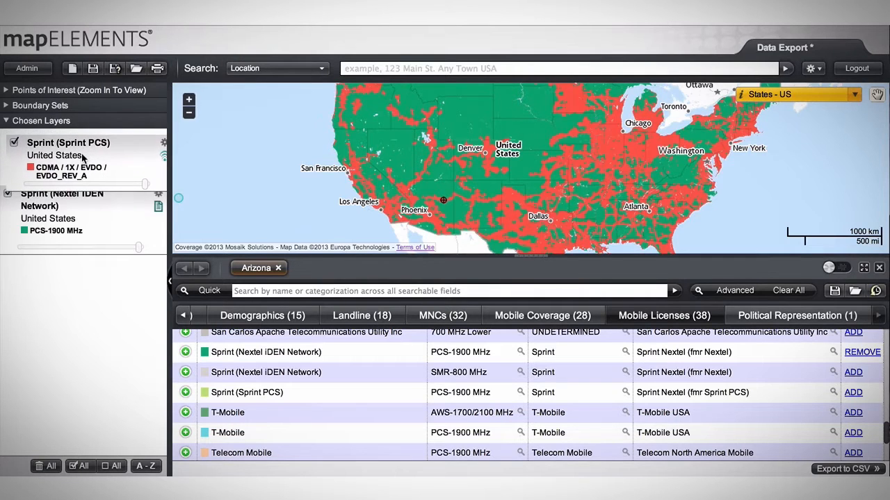
click(24, 162)
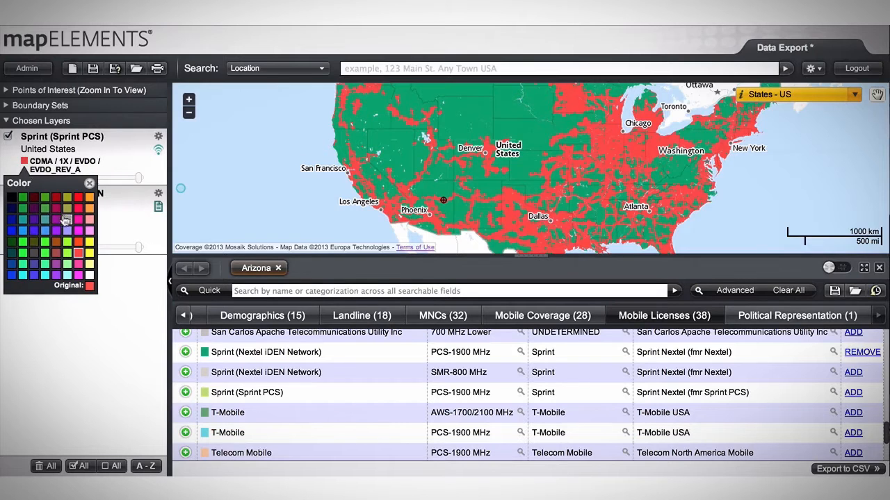
click(89, 264)
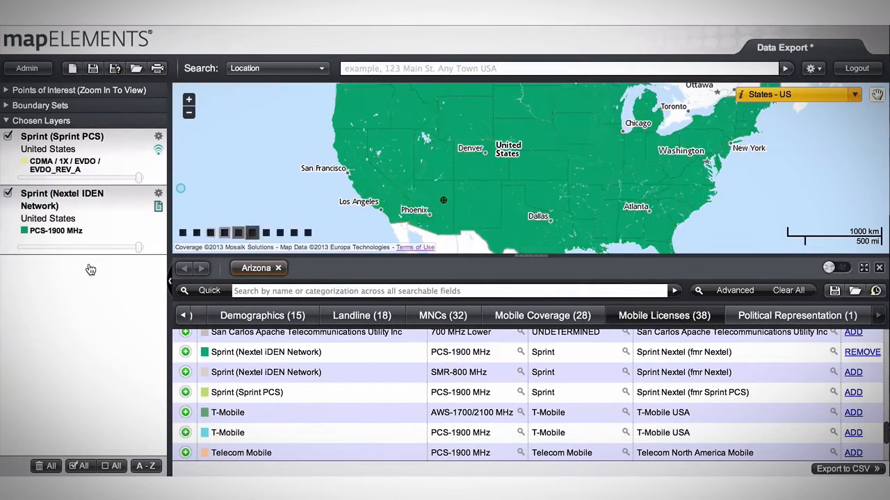
drag(415, 176, 482, 238)
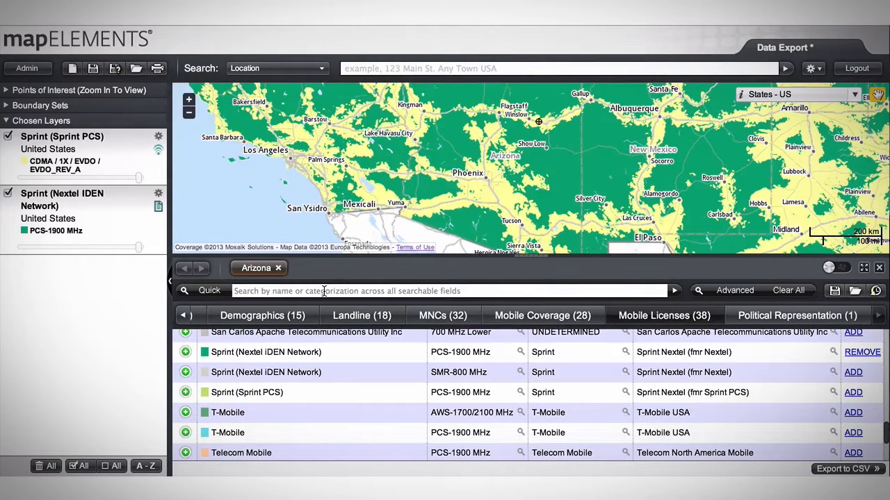
- Filter Arizona's mobile licenses with a quick search for 1900
scroll(346, 369, up, 10)
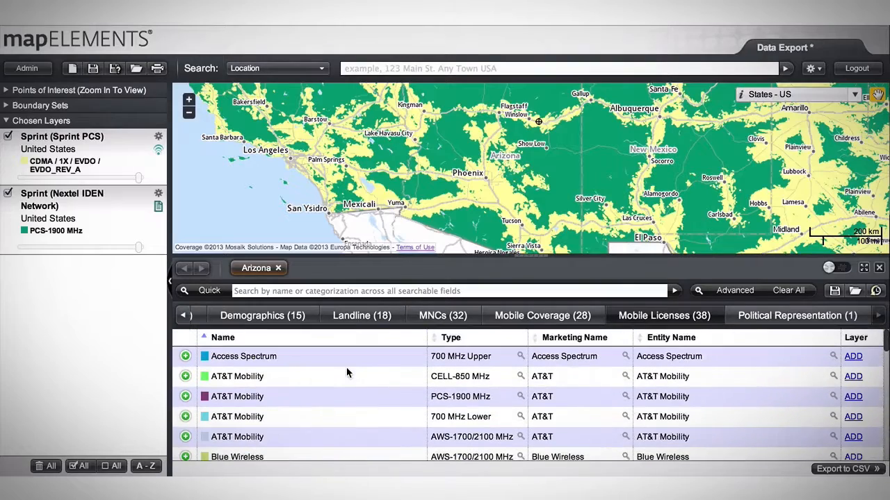
scroll(346, 374, down, 1)
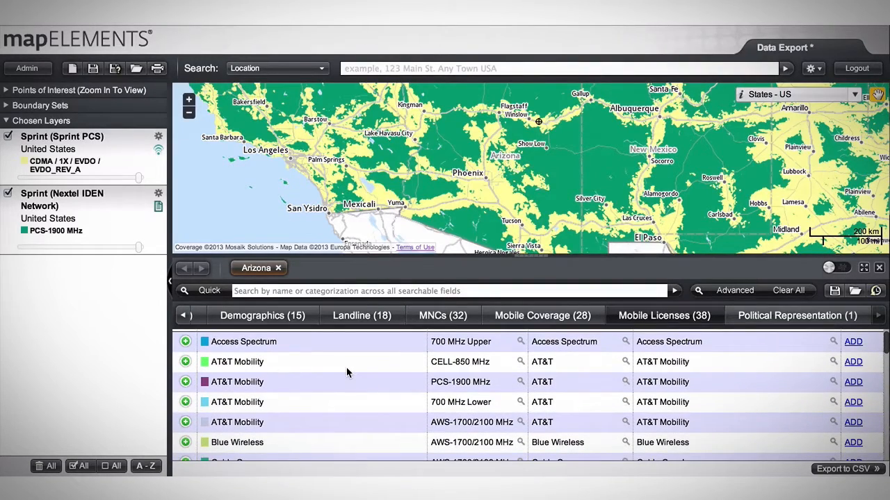
scroll(346, 368, down, 10)
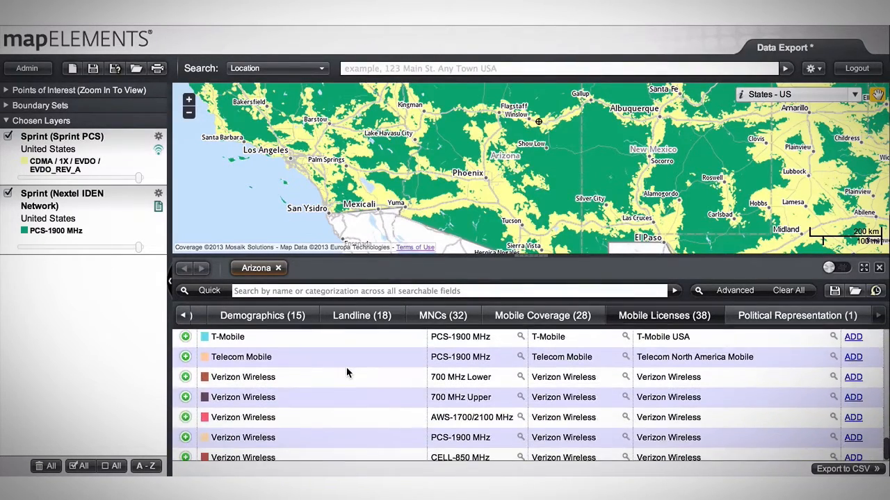
scroll(346, 368, up, 3)
click(351, 291)
text(19)
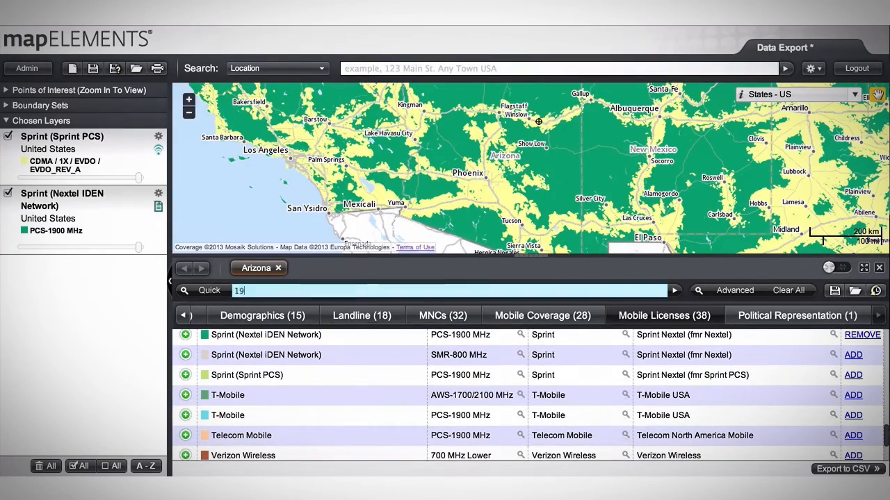
text(00)
key(Return)
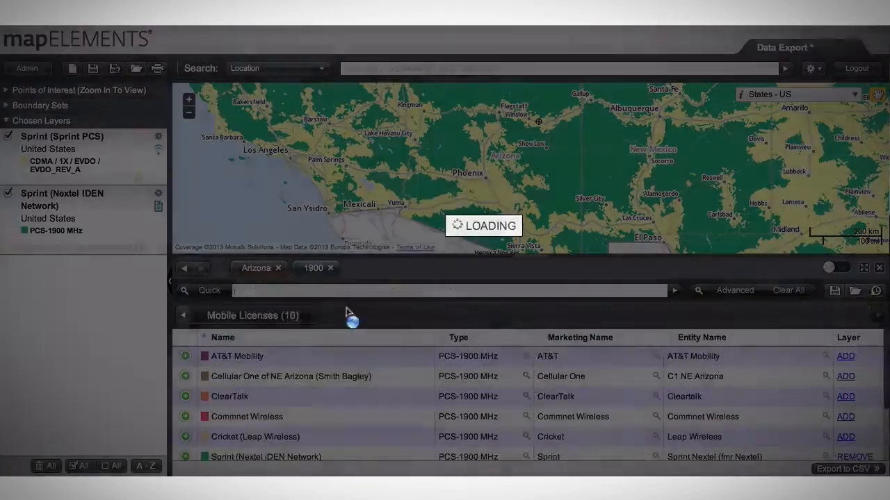
- Look through the 1900 license results and expand the inspector over the whole map area
scroll(381, 396, down, 5)
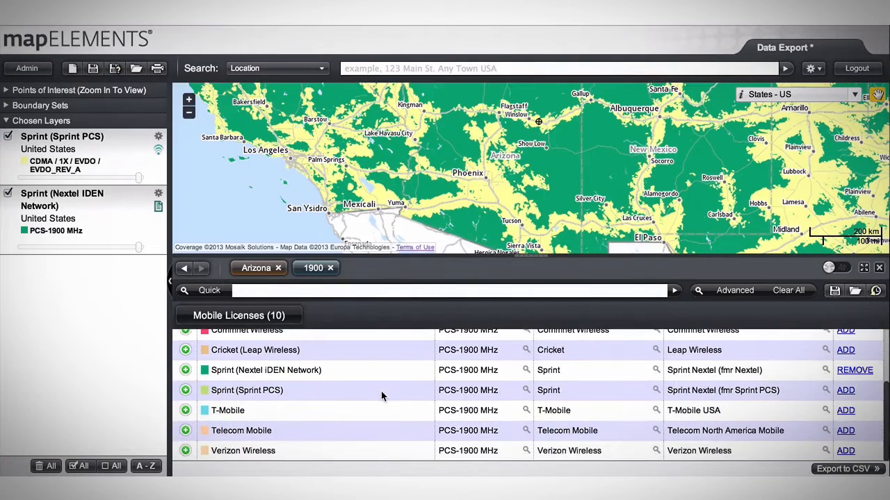
scroll(381, 396, up, 2)
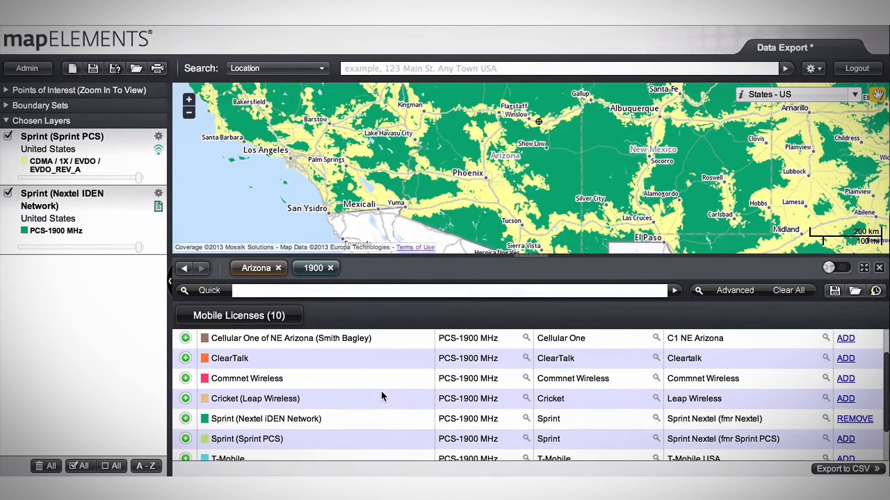
click(864, 270)
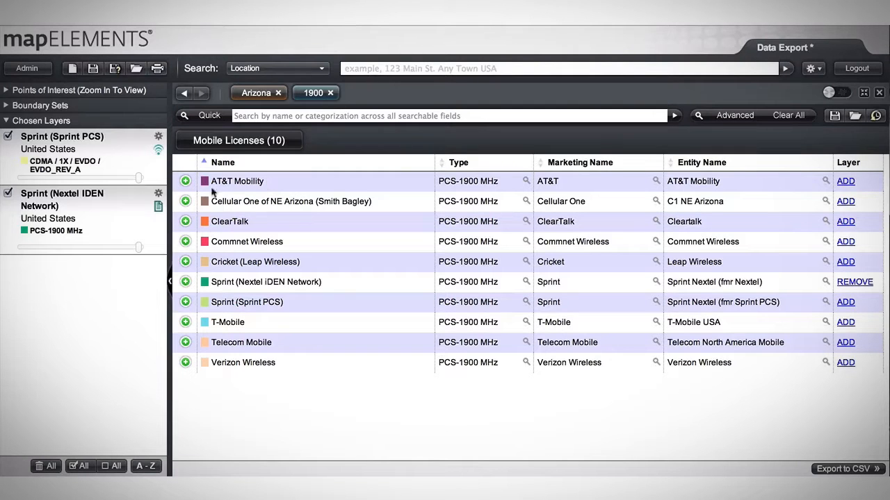
- Examine the license details of both Sprint entries, open the Sprint PCS Las Vegas licensee's call sign record, and collapse the details
click(186, 282)
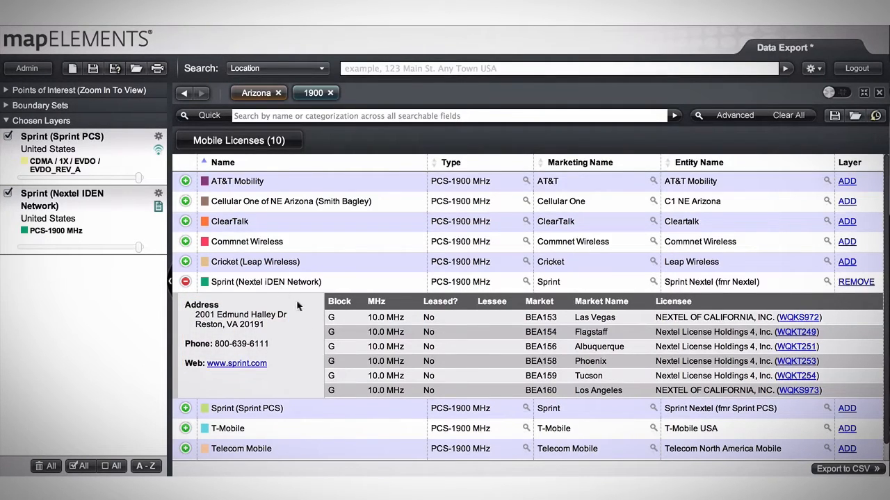
click(186, 282)
click(185, 301)
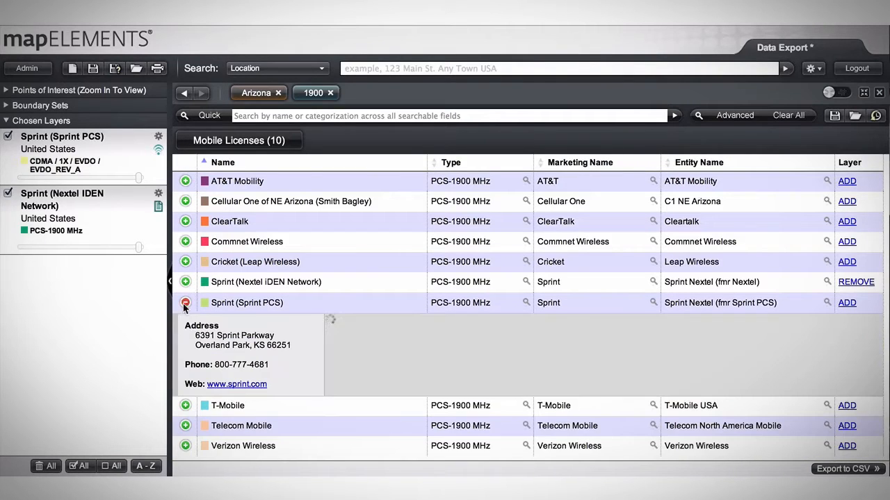
scroll(401, 332, down, 3)
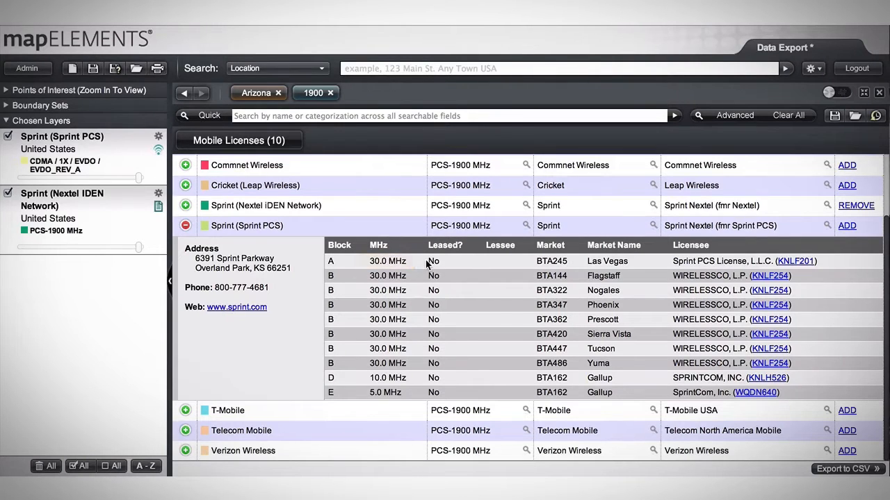
click(807, 264)
click(238, 231)
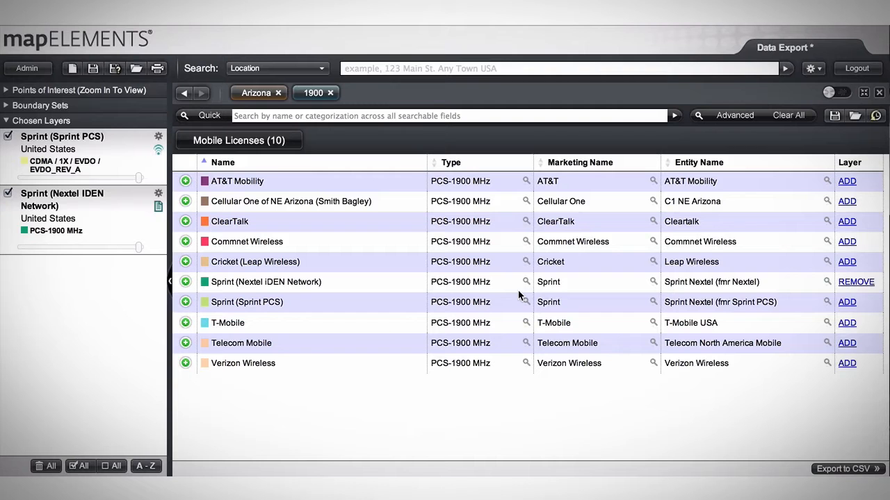
- Export the filtered 1900 MHz licenses to CSV with expanded data and e-mail notification, and open the downloaded file in Excel
click(842, 469)
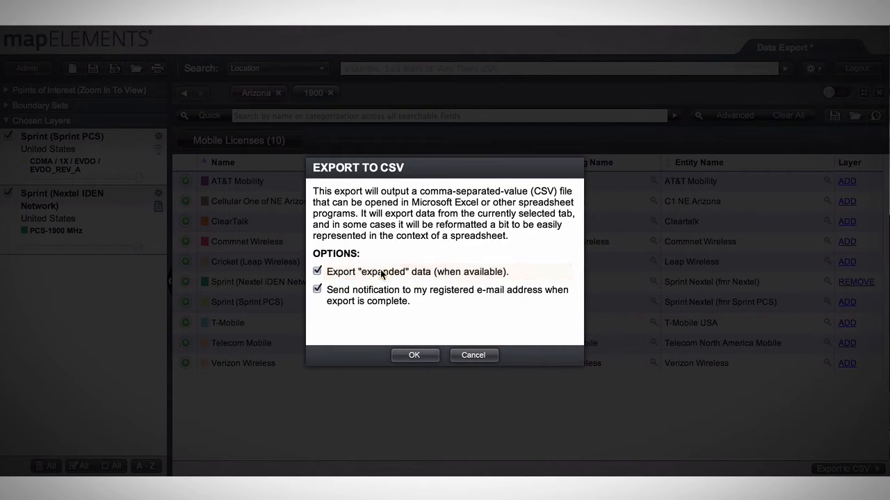
click(413, 354)
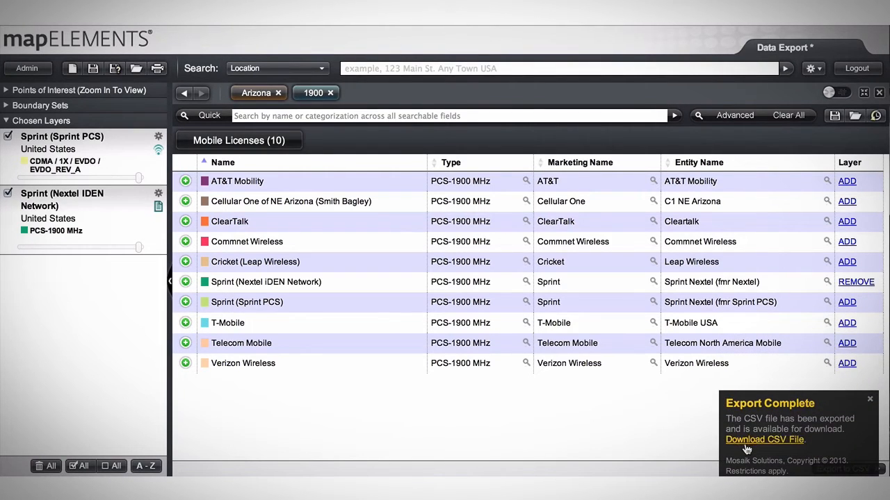
click(745, 446)
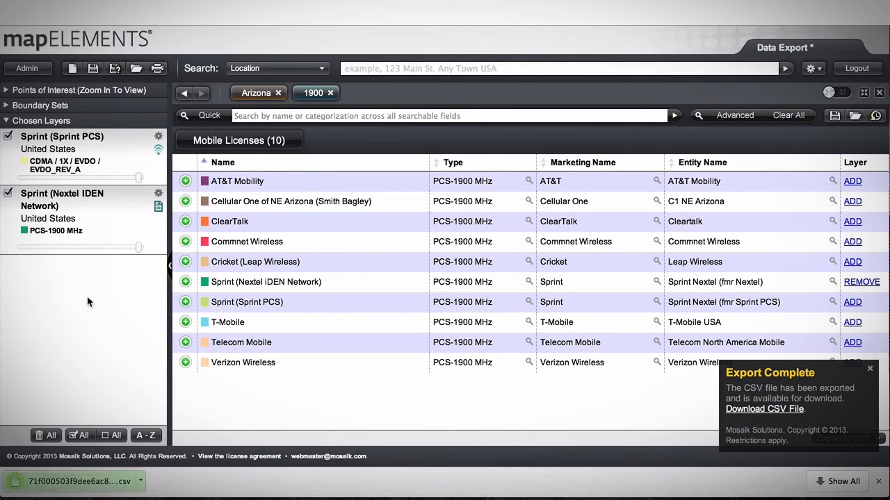
click(70, 481)
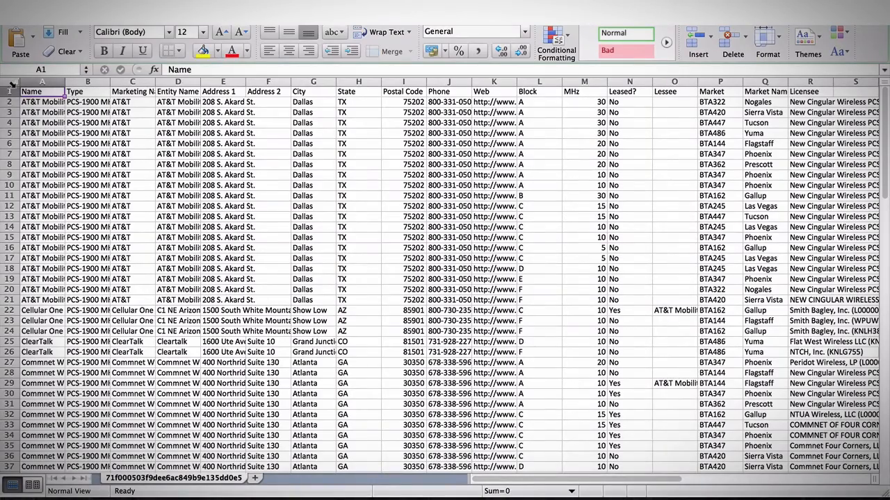
- Fit the width of all spreadsheet columns to their contents and delete the CSV export notification e-mail
click(11, 82)
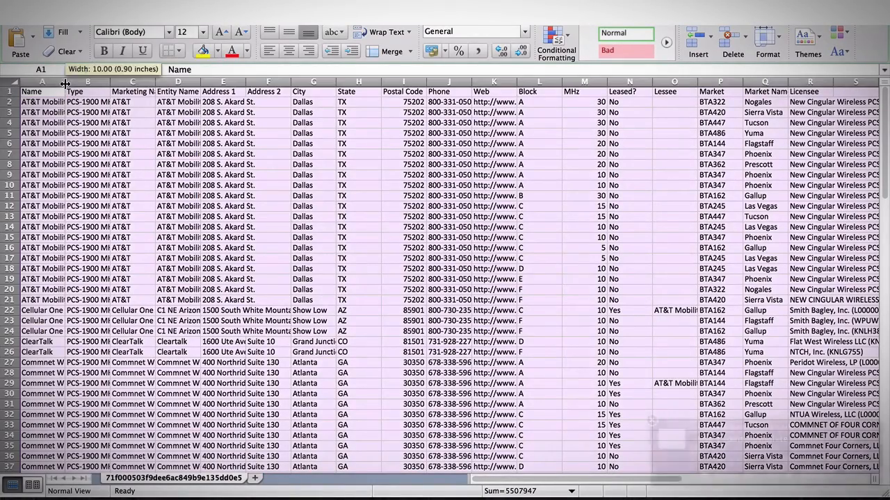
double_click(65, 84)
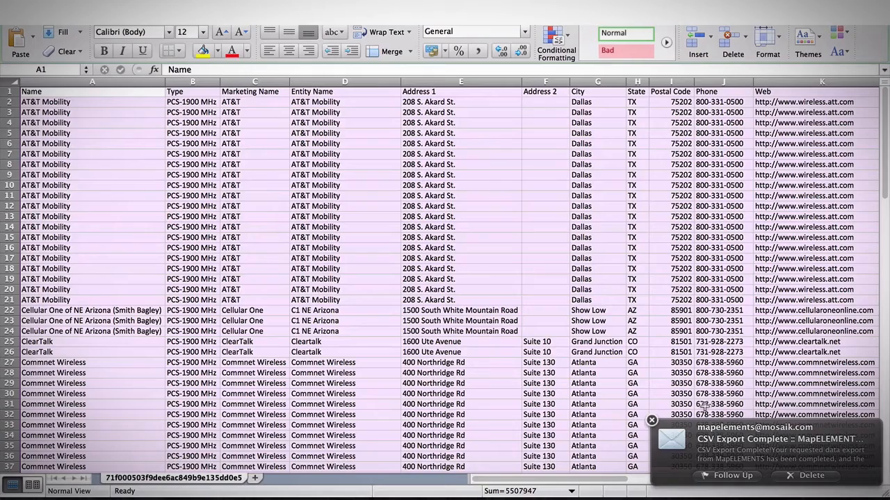
click(805, 476)
click(116, 166)
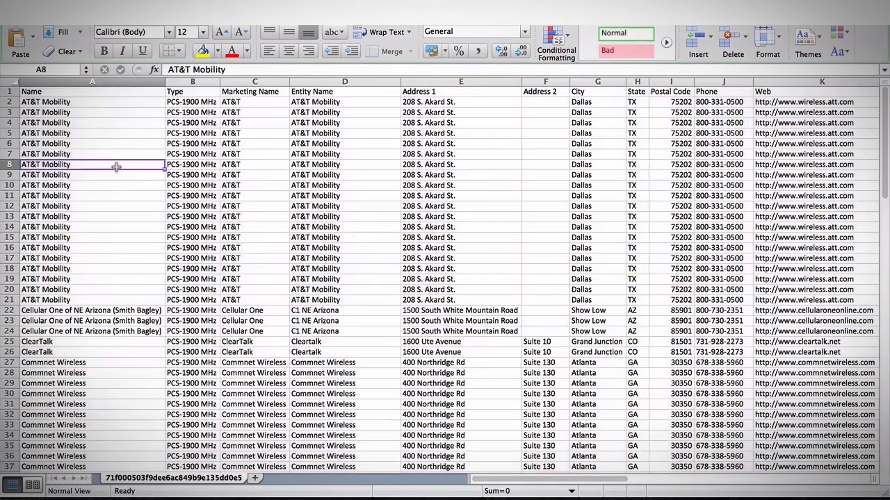
- Examine the exported license rows, from carrier names and addresses across to block, MHz, lease, market and licensee, down through the T-Mobile entries
scroll(114, 122, right, 3)
scroll(115, 122, left, 3)
click(189, 102)
key(Right)
key(Right)
key(Right)
key(Right)
key(Right)
key(Right)
key(Right)
key(Right)
key(Right)
key(Right)
key(Right)
key(Right)
key(Right)
key(Right)
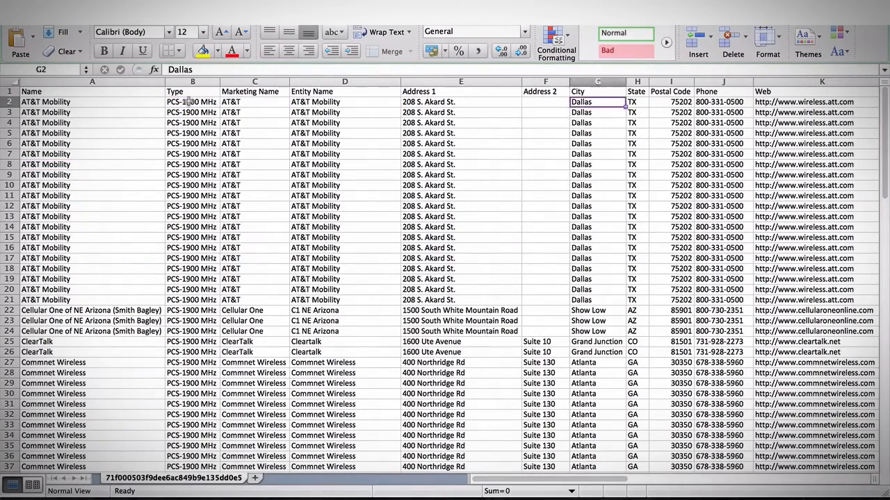
key(Right)
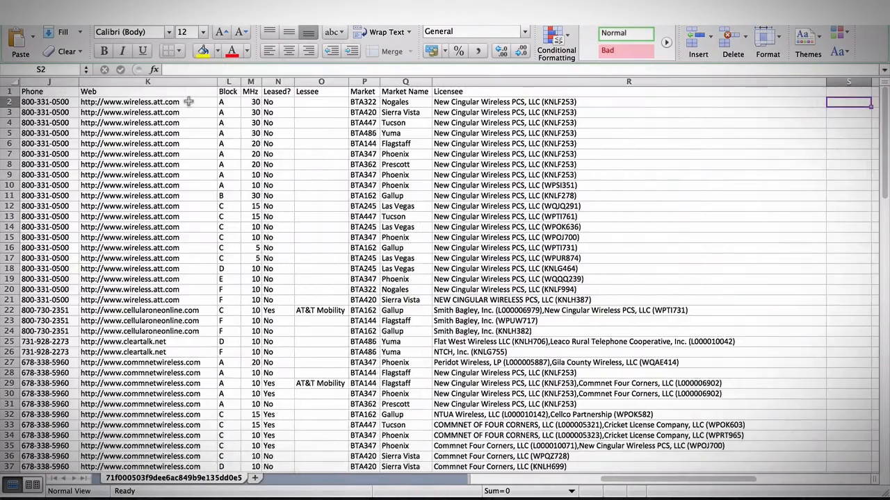
key(Left)
key(Left)
key(Left)
key(Left)
key(Left)
key(Left)
key(Left)
key(Left)
key(Left)
key(Left)
key(Left)
key(Left)
key(Left)
key(Left)
key(Left)
key(Left)
key(Left)
key(Left)
scroll(160, 155, right, 5)
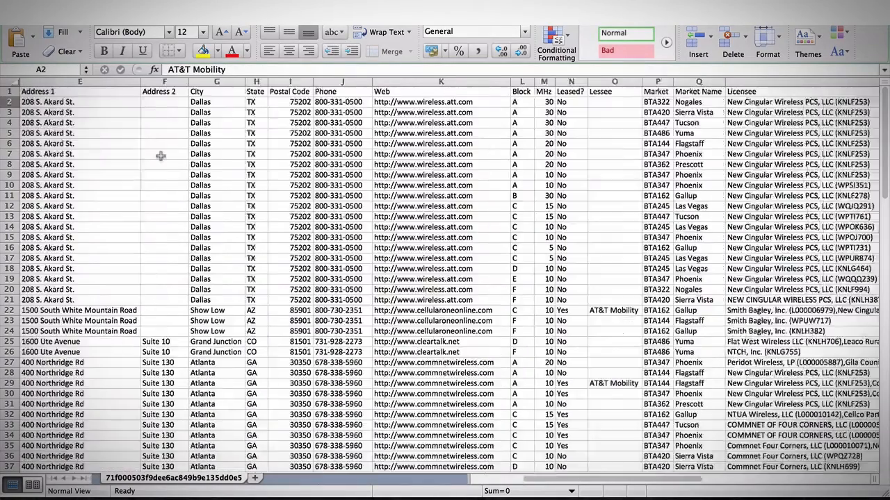
scroll(160, 155, down, 13)
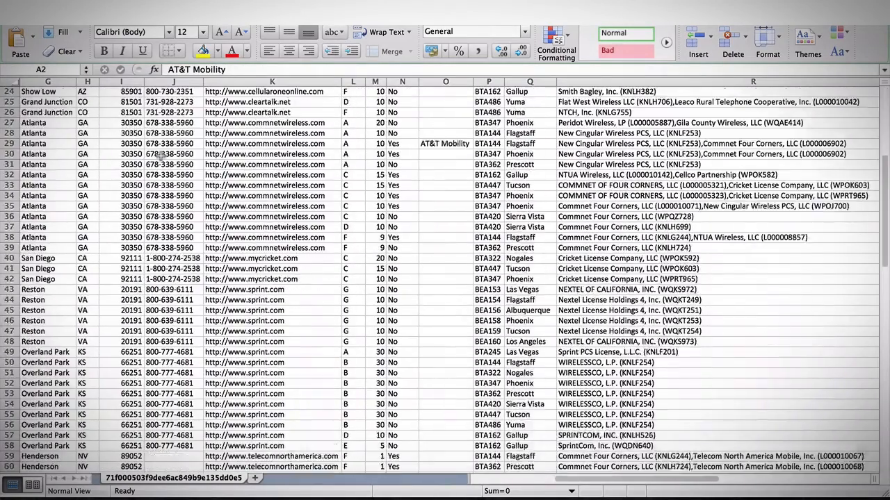
scroll(160, 156, left, 5)
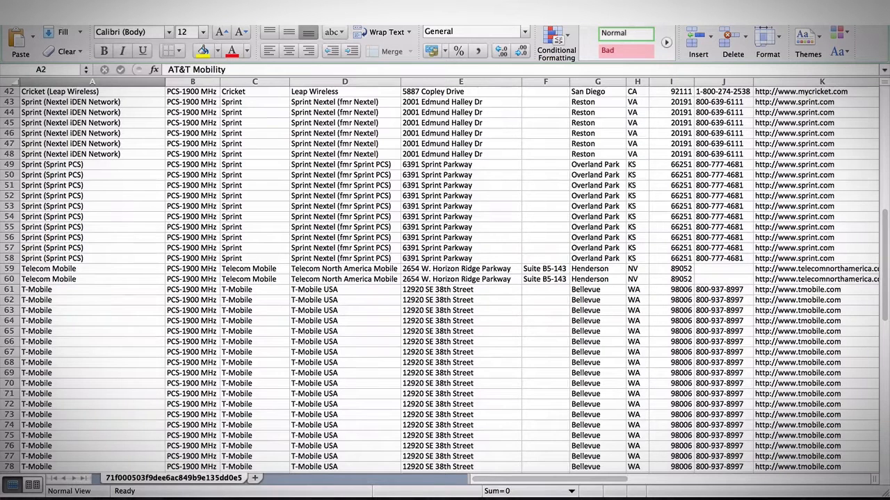
click(159, 185)
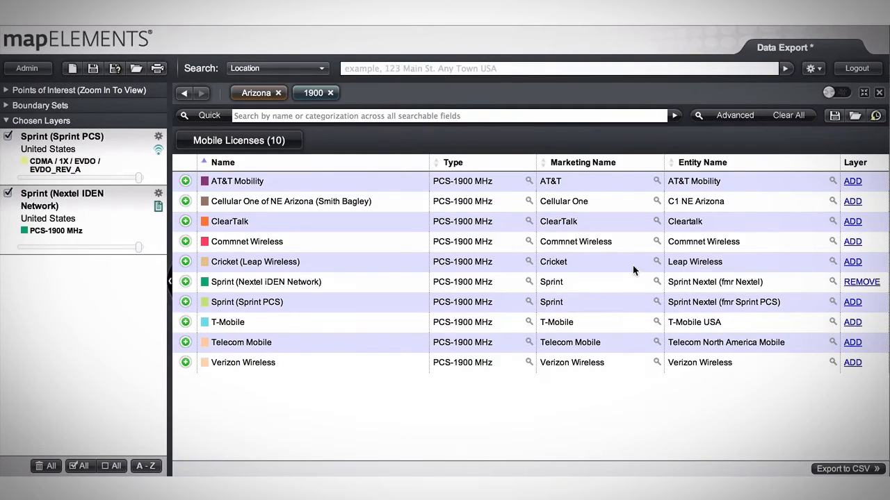
- Back in mapELEMENTS, restore the inspector's size and close it to examine the Sprint layers around Arizona close up on the full map
click(865, 93)
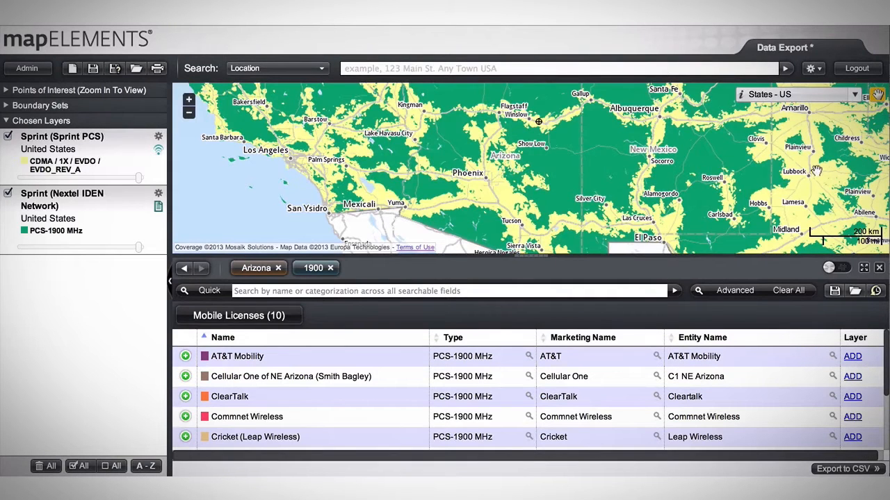
click(879, 269)
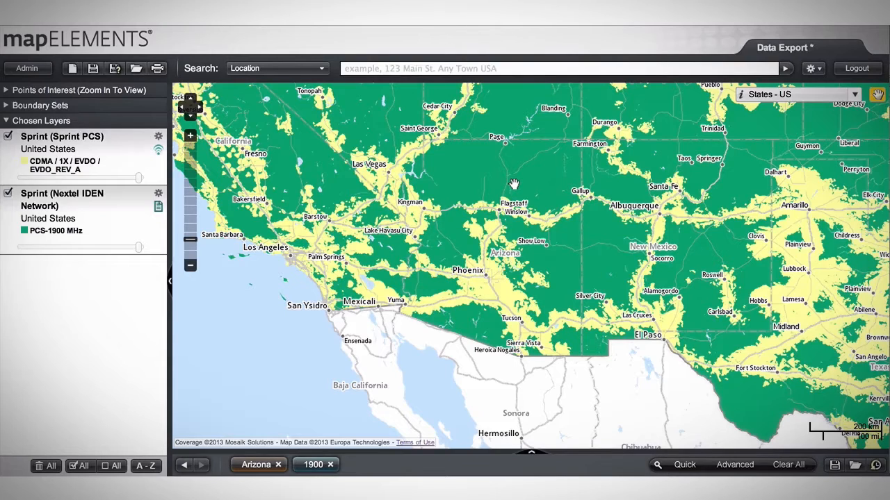
drag(513, 184, 555, 242)
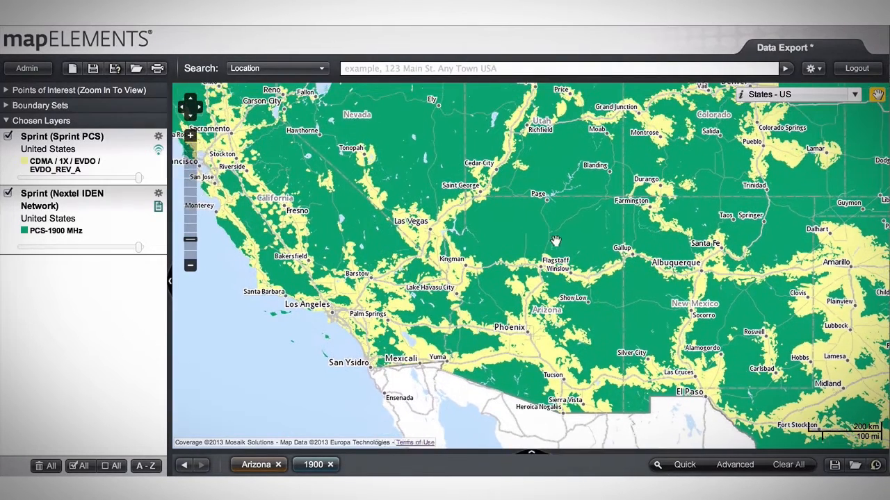
scroll(582, 353, up, 1)
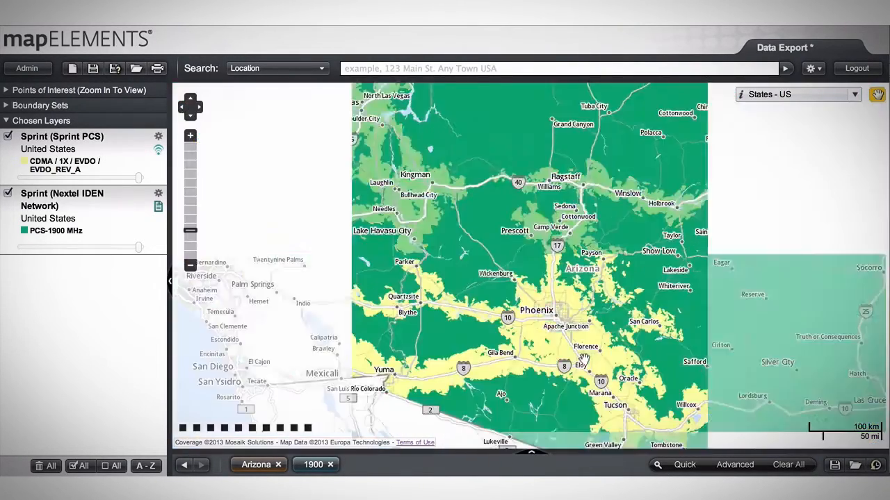
scroll(537, 266, up, 1)
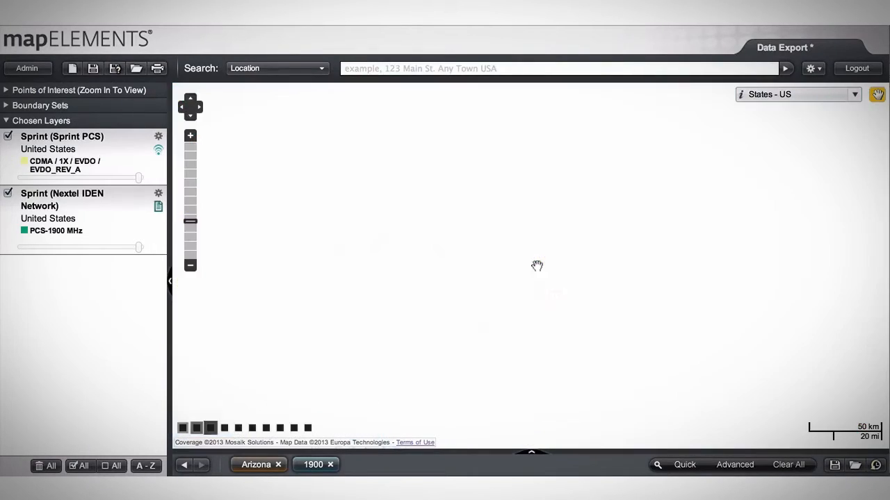